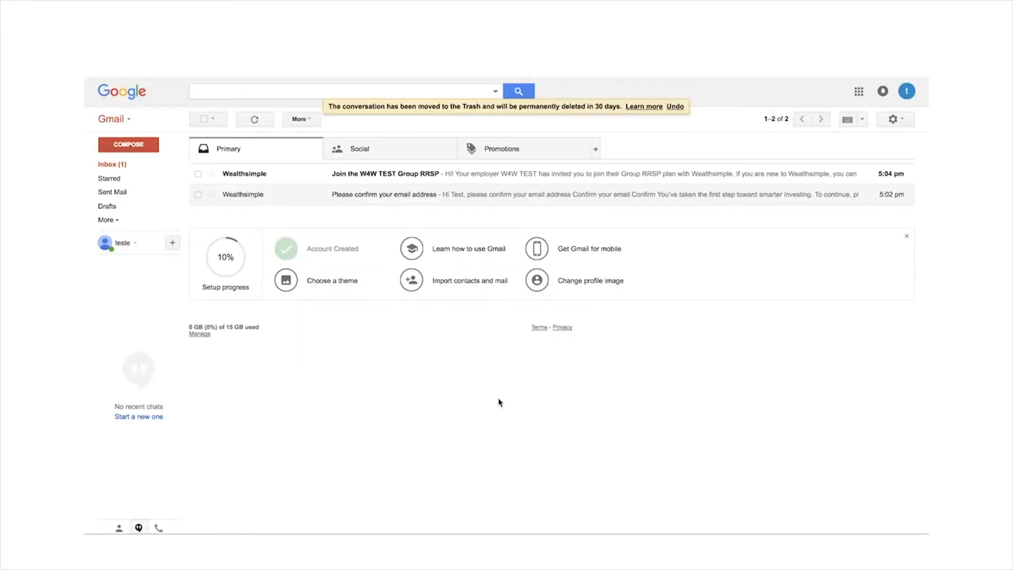
Step: Open the 'Join the W4W TEST Group RRSP' invitation email from Wealthsimple
{"action": "left_click", "coordinate": [370, 176]}
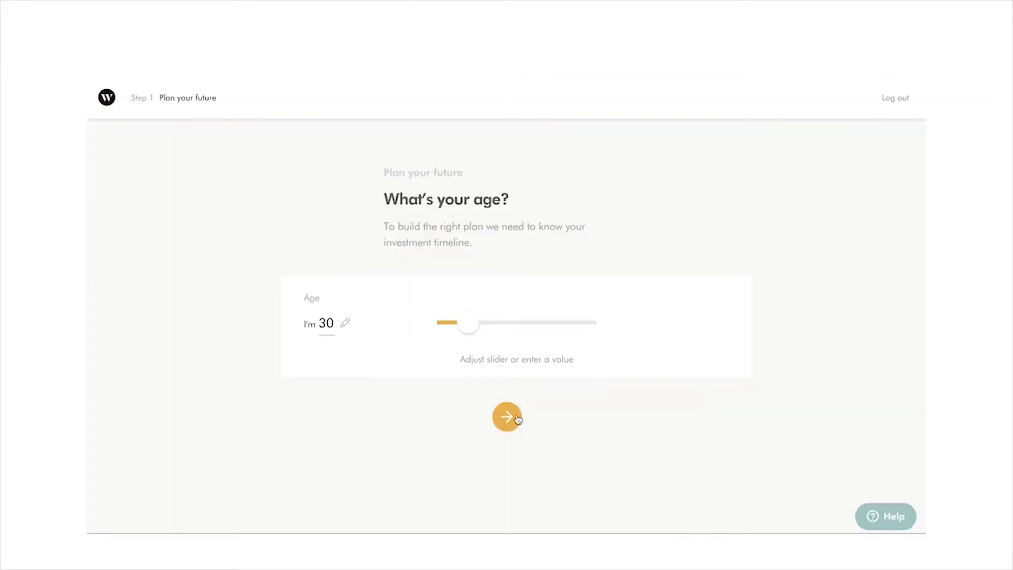
Step: Follow the connect-to-Group-RRSP link to reach Wealthsimple's 'Why are you investing?' question
{"action": "left_click", "coordinate": [514, 420]}
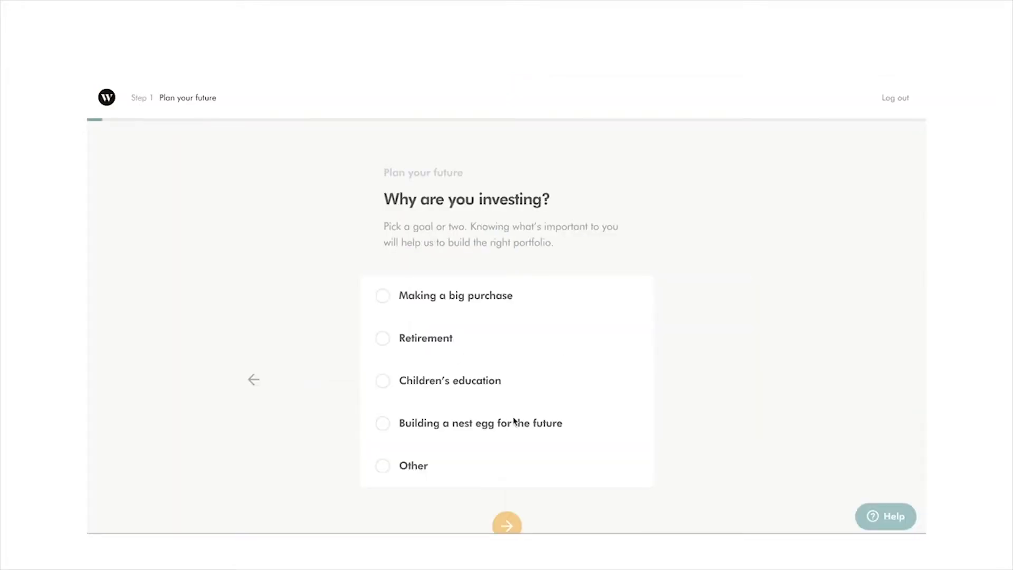
Step: Answer the questionnaire: Retirement goal, retiring at 65, 6-10 years of investing experience
{"action": "left_click", "coordinate": [501, 346]}
{"action": "left_click", "coordinate": [506, 525]}
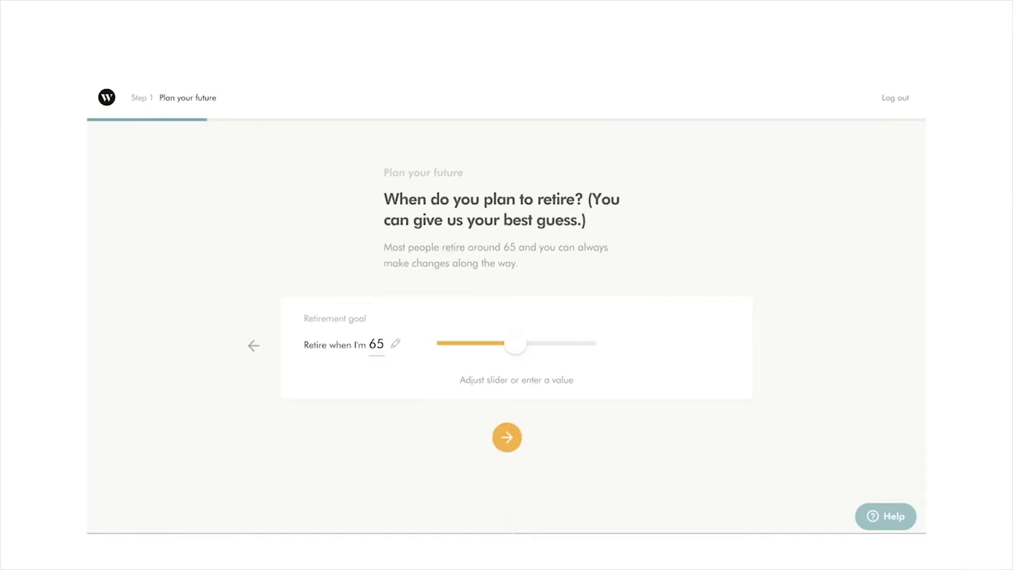
{"action": "left_click", "coordinate": [509, 439]}
{"action": "left_click", "coordinate": [508, 440]}
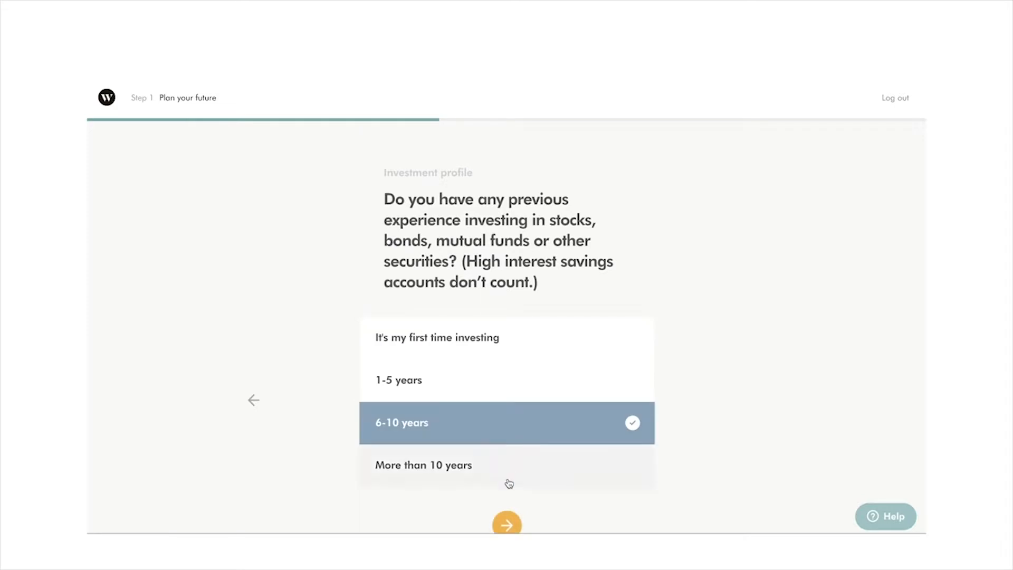
{"action": "left_click", "coordinate": [506, 524]}
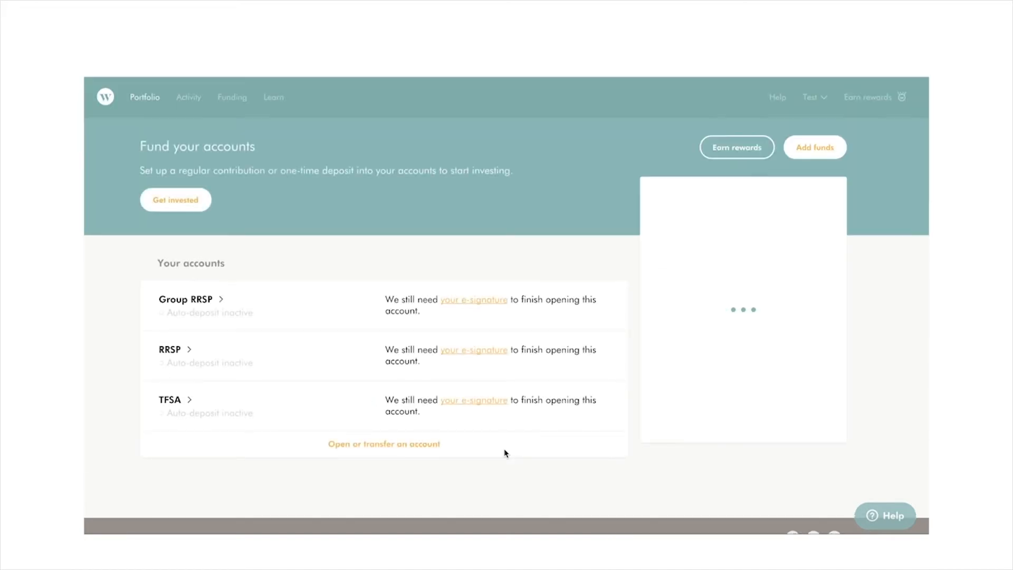
Step: Select the Group RRSP account awaiting an e-signature on the dashboard
{"action": "left_click", "coordinate": [476, 302]}
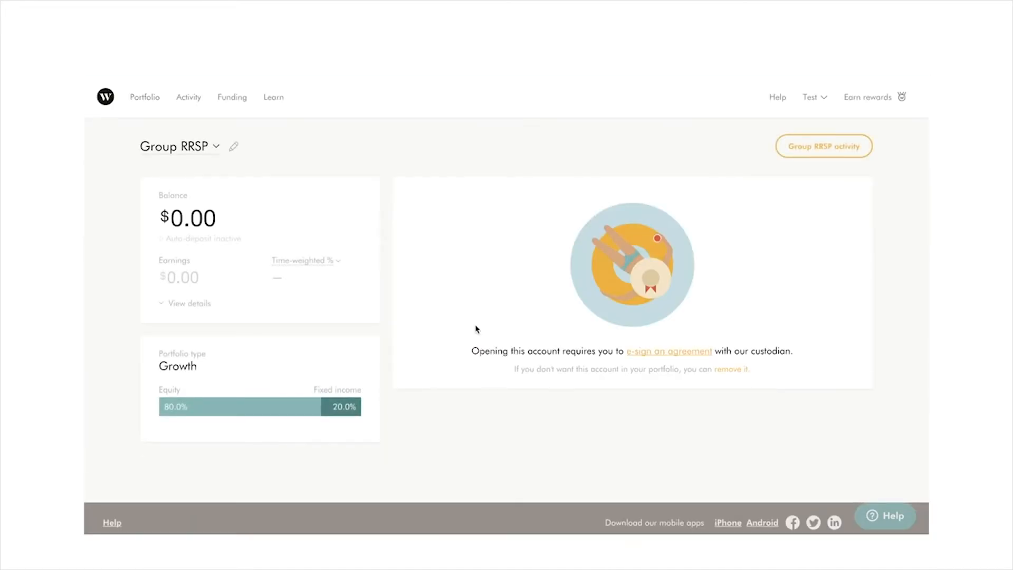
Step: Start e-signing and accept the Group RRSP account agreements via the checkbox
{"action": "left_click", "coordinate": [642, 352]}
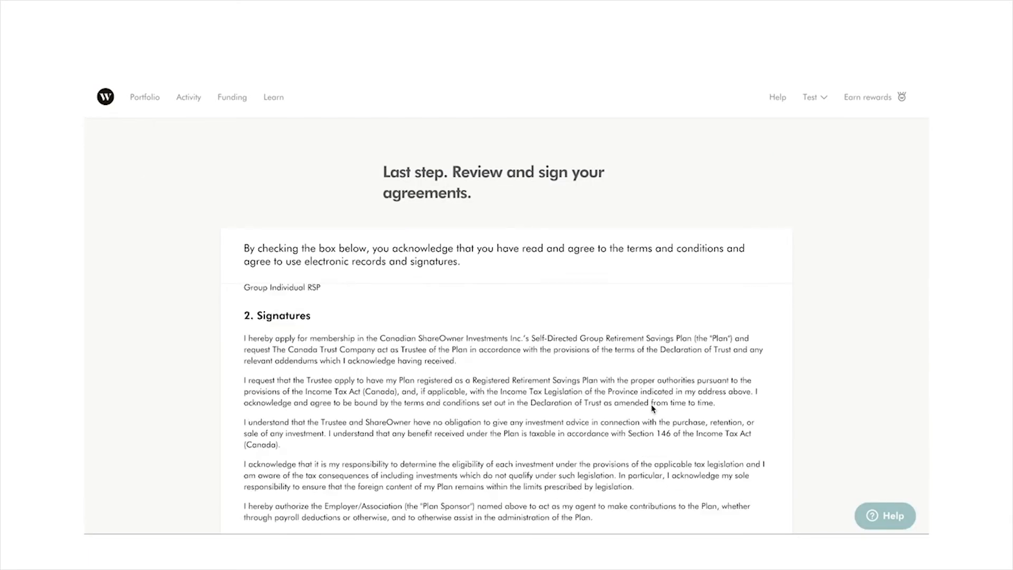
{"action": "scroll", "coordinate": [653, 408], "scroll_direction": "down", "scroll_amount": 3}
{"action": "left_click", "coordinate": [248, 339]}
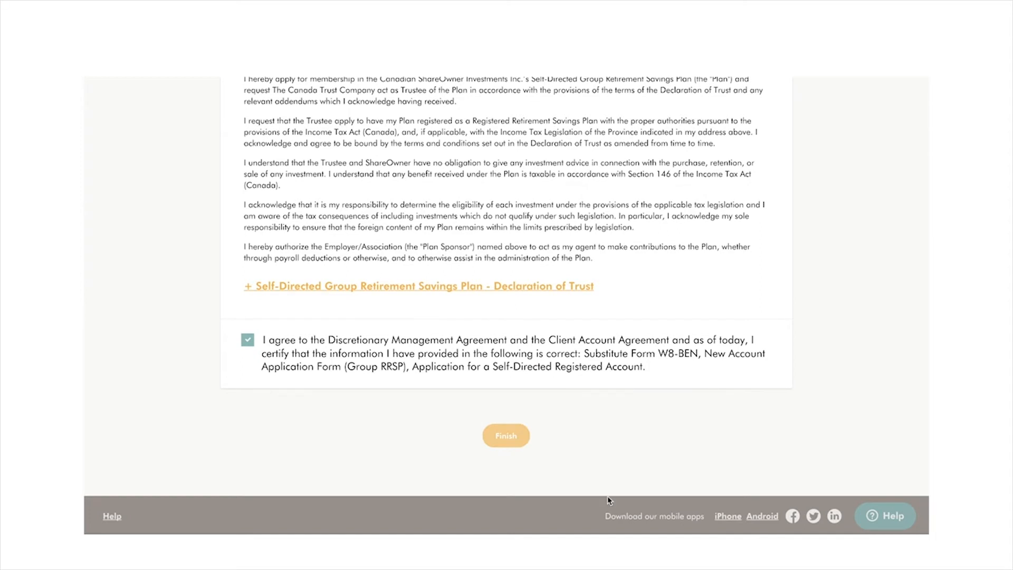